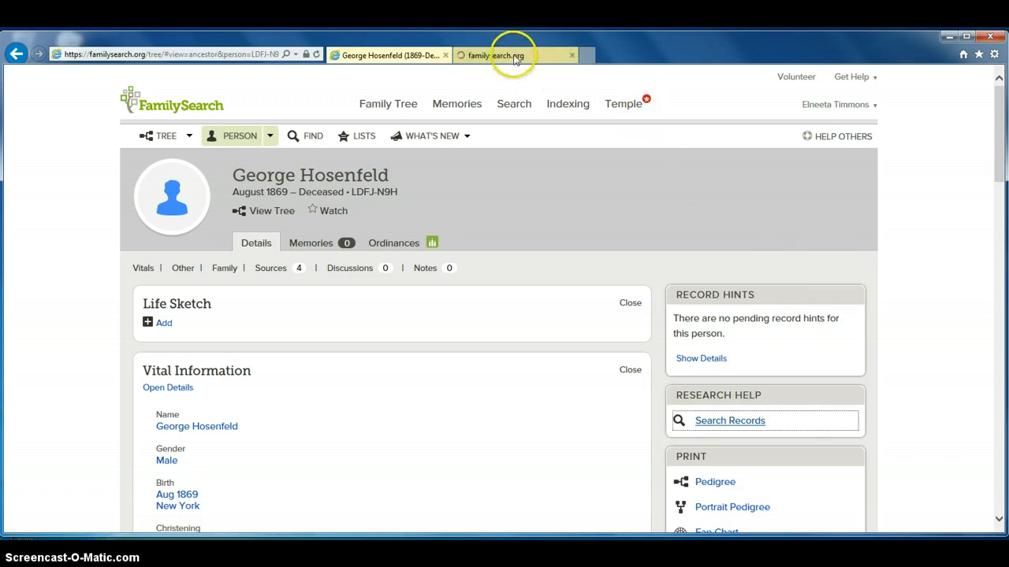
Step: Open the 1920 and 1940 United States Census results for George Hosenfeld in new tabs
left_click(514, 57)
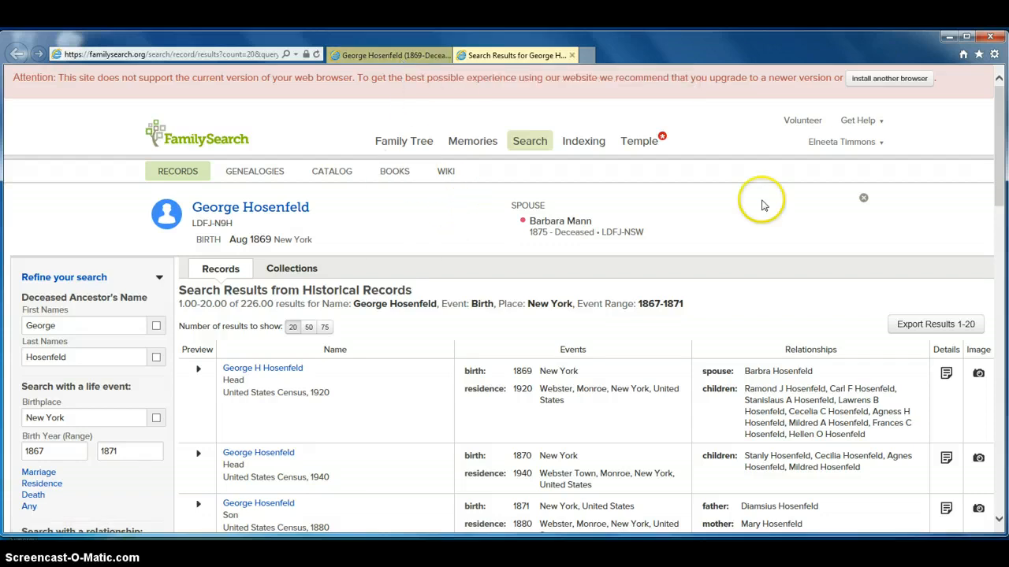
left_click_drag(999, 182, 1003, 226)
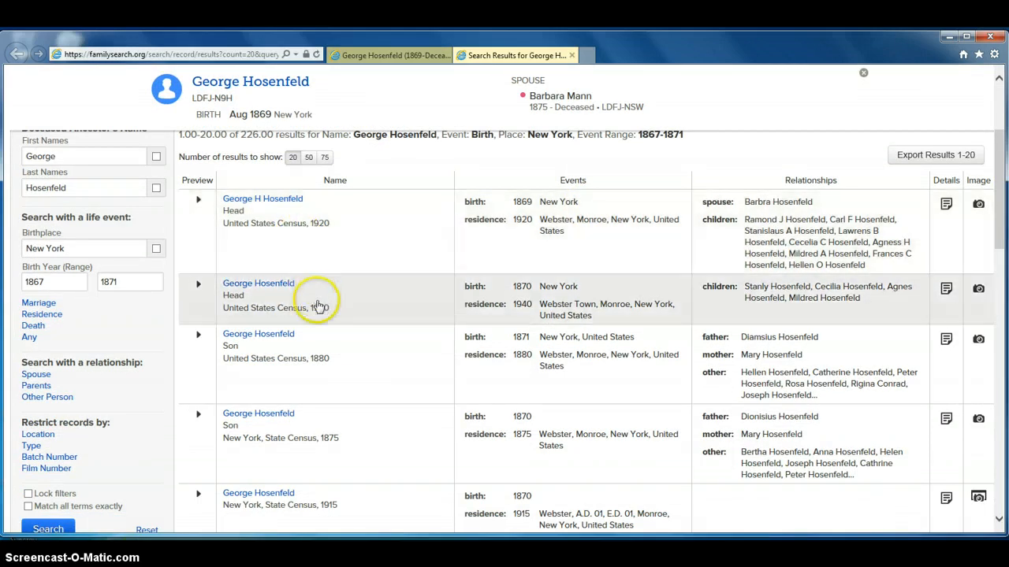
right_click(270, 203)
left_click(288, 221)
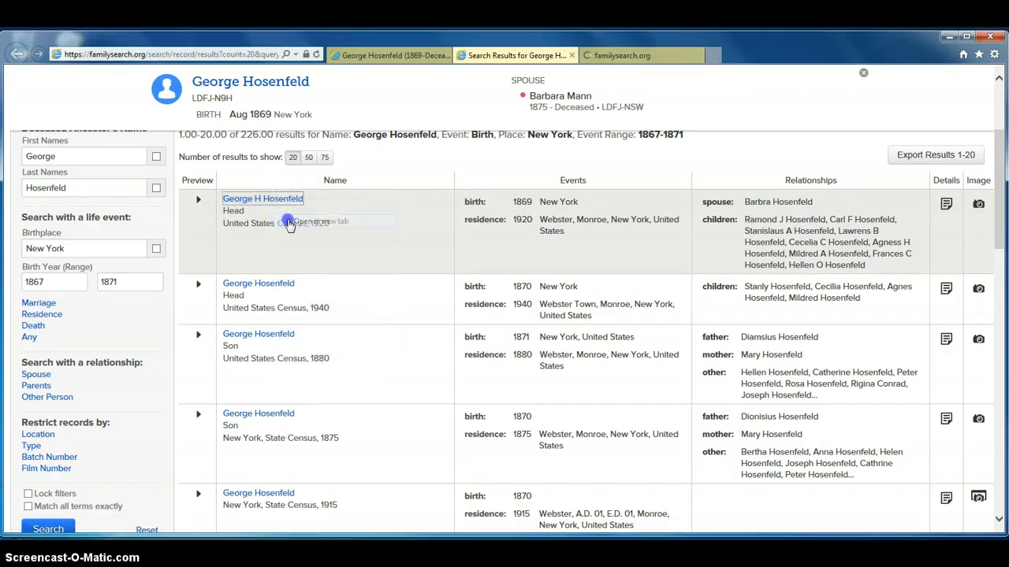
right_click(281, 285)
left_click(293, 308)
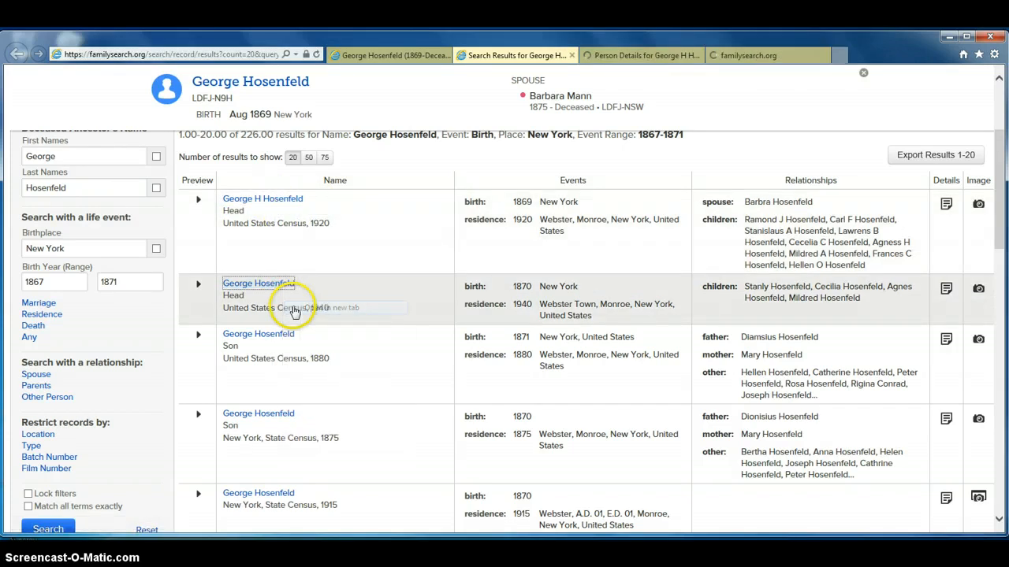
Step: Open the 1880 United States Census and 1875 New York State Census results in new tabs as well
scroll(866, 229, "down", 2)
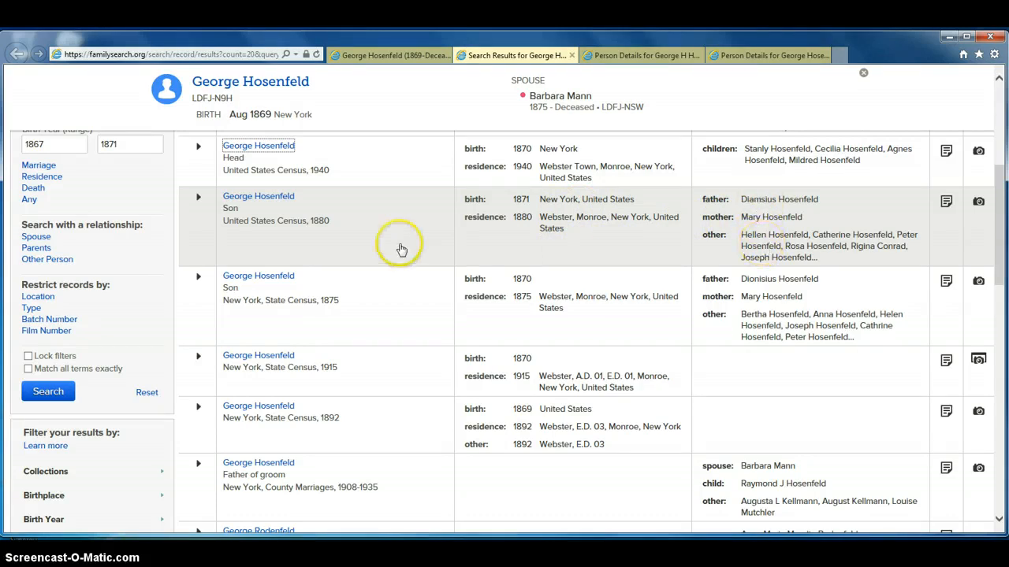
right_click(274, 201)
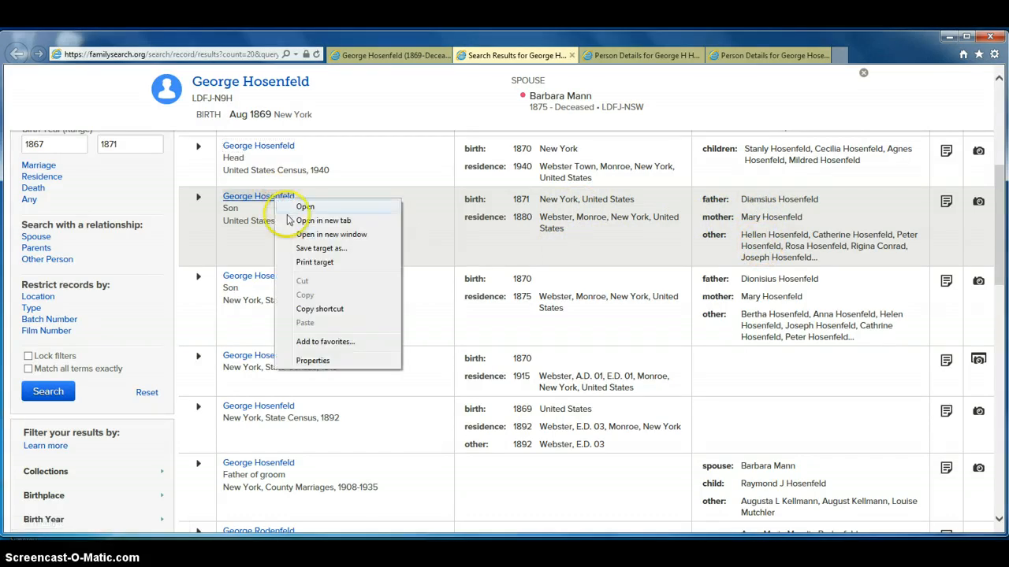
left_click(290, 220)
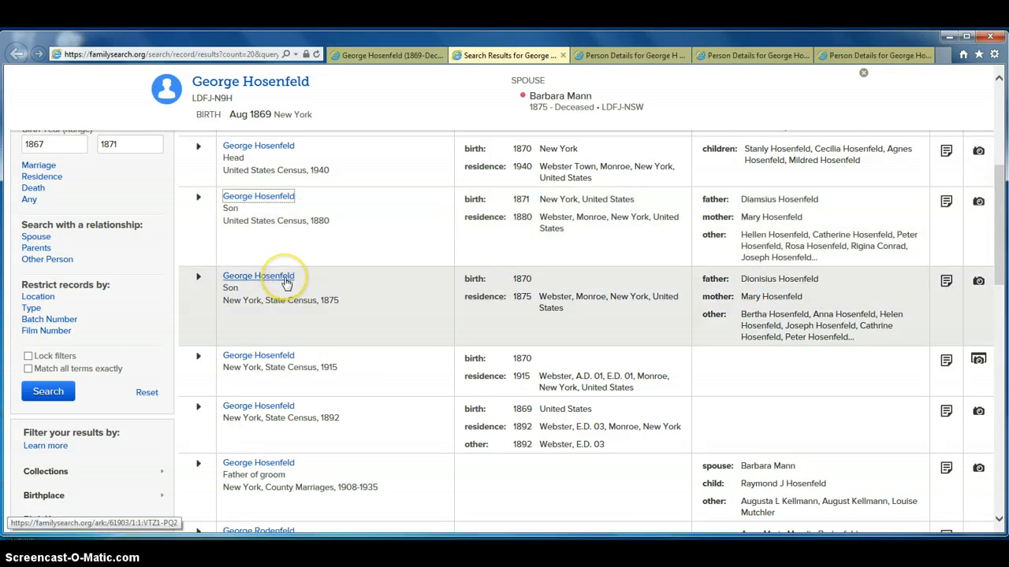
right_click(286, 282)
left_click(309, 302)
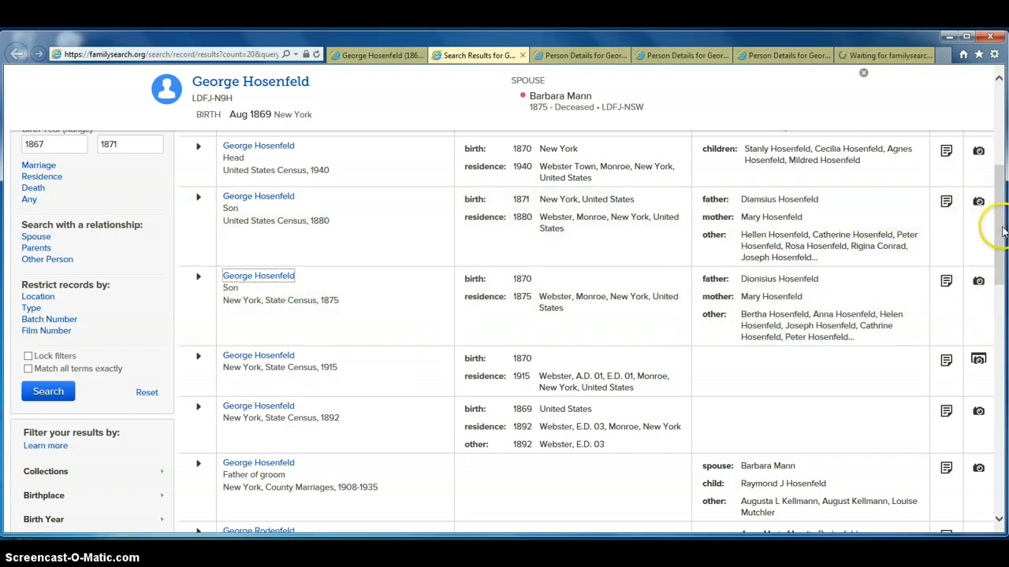
Step: Switch to the 1920 census record's tab and open its attachment review
left_click_drag(1002, 230, 1003, 274)
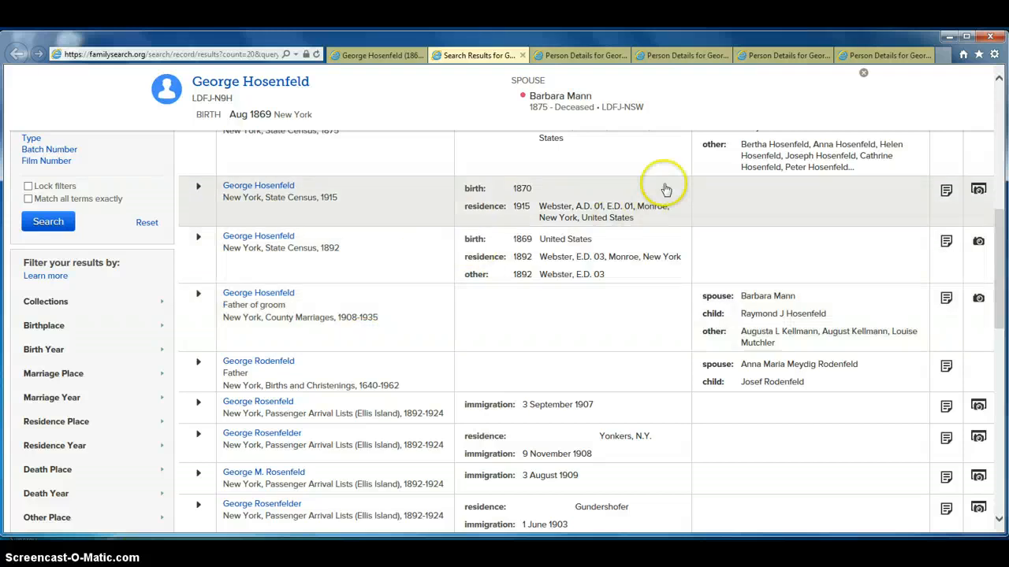
left_click_drag(999, 235, 995, 92)
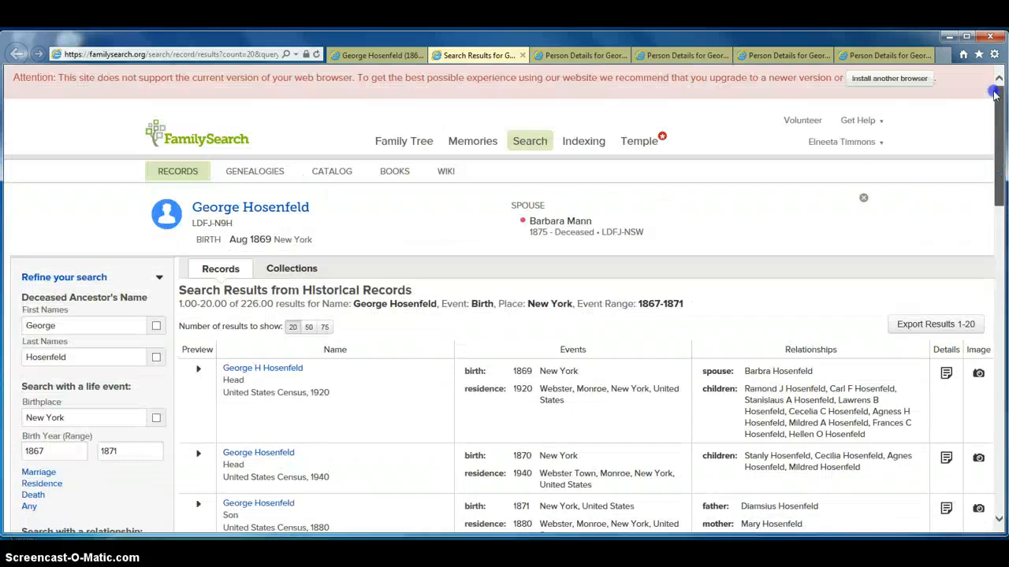
left_click(575, 55)
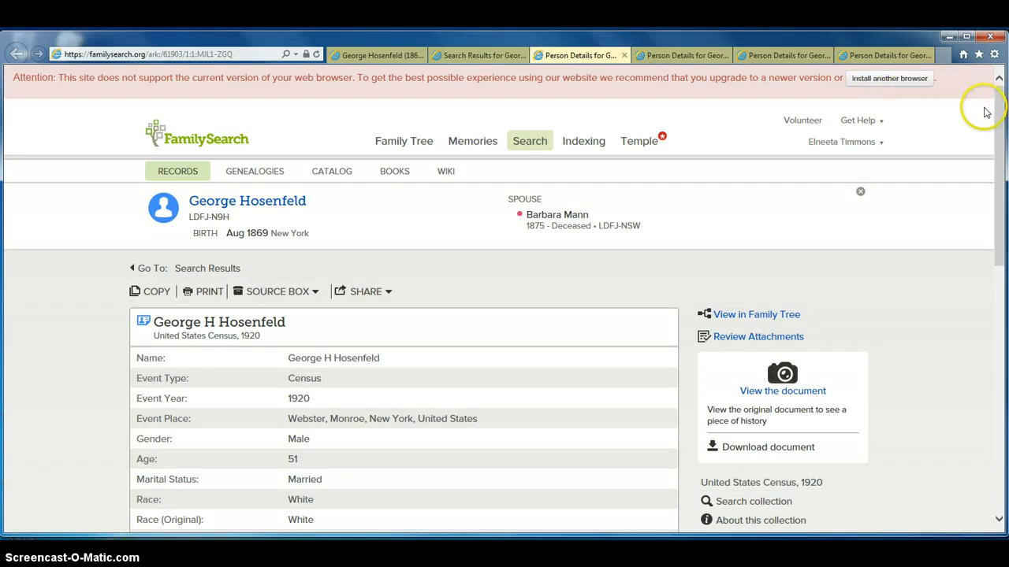
left_click_drag(1001, 125, 979, 153)
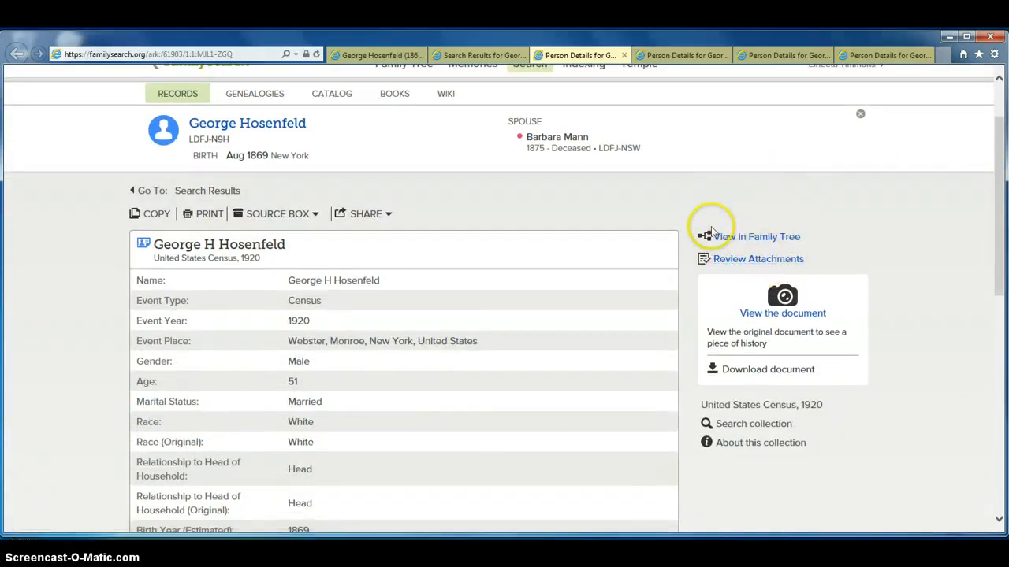
left_click(737, 260)
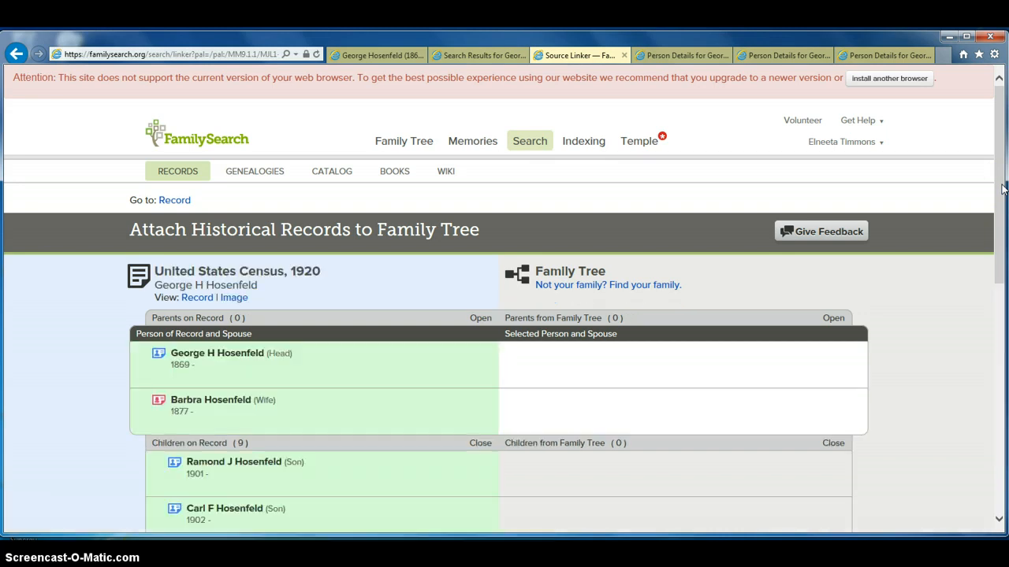
Step: Close the attachment review tab and examine the 1940 census record's details
left_click_drag(1000, 182, 999, 381)
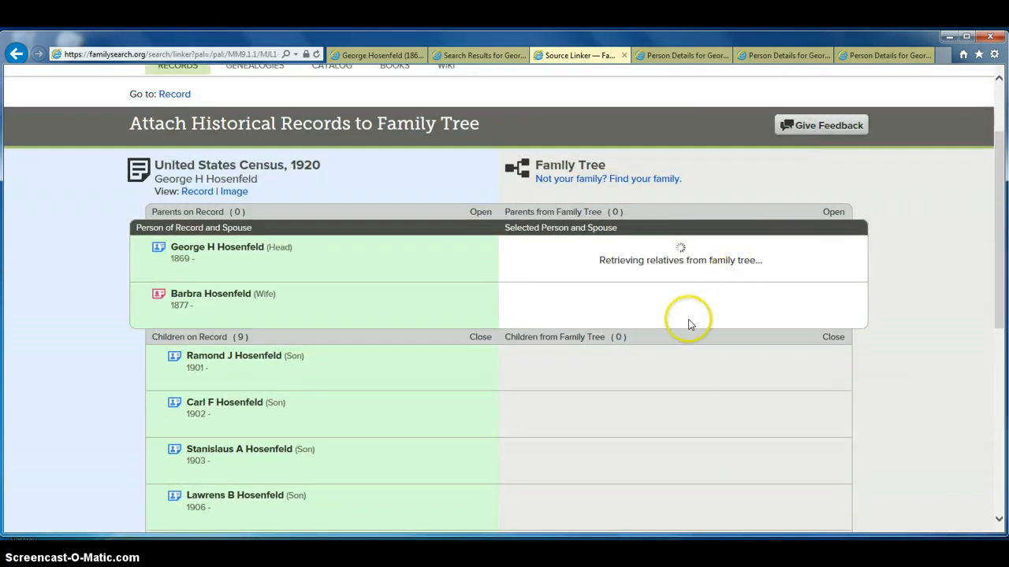
left_click(624, 55)
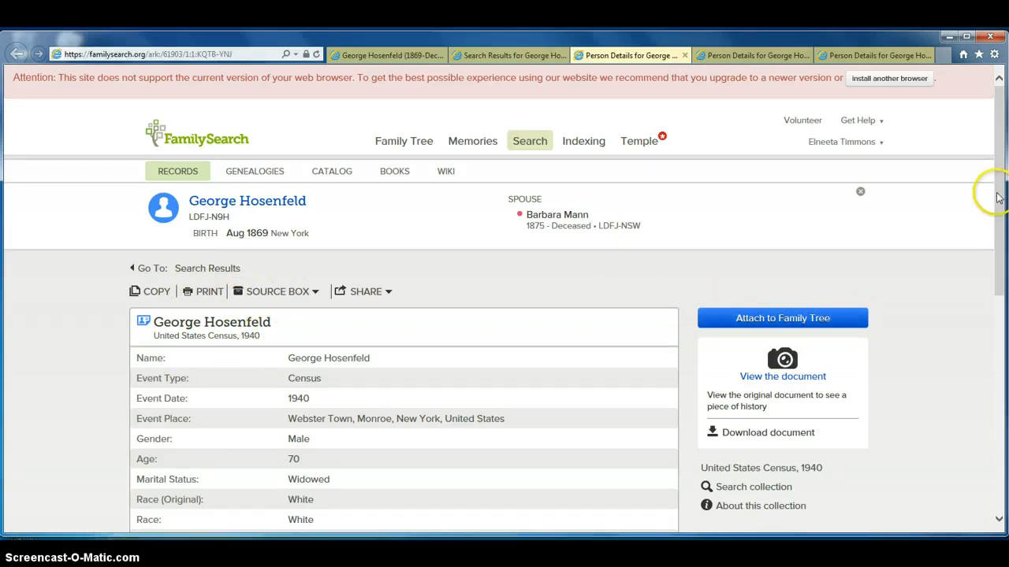
scroll(998, 197, "down", 5)
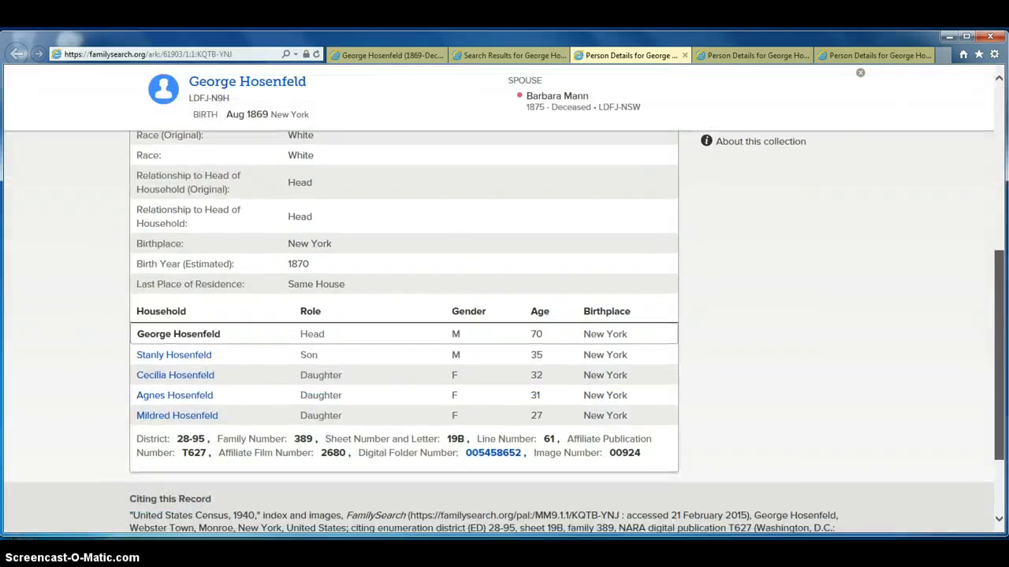
scroll(999, 274, "up", 3)
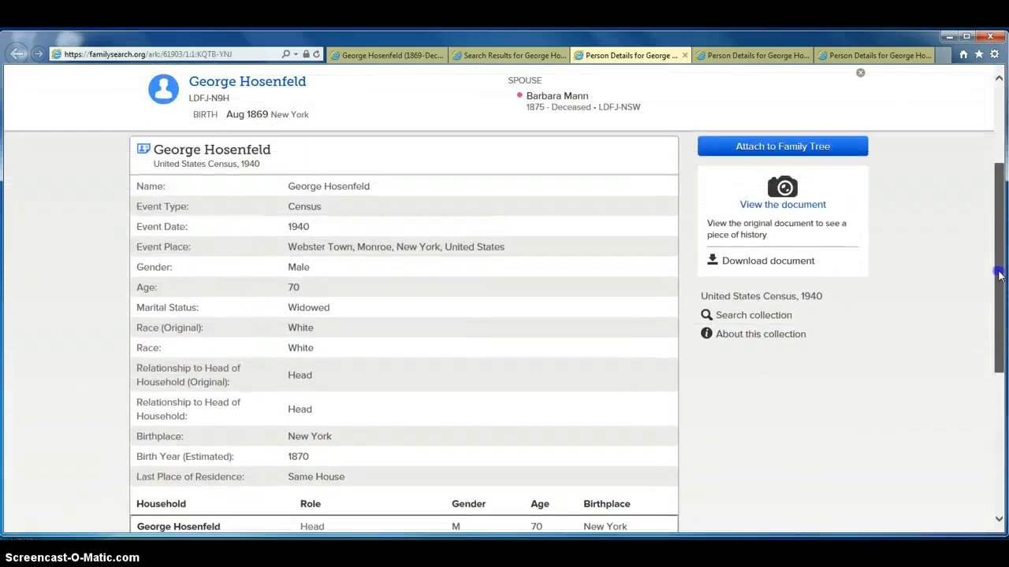
left_click_drag(999, 272, 999, 254)
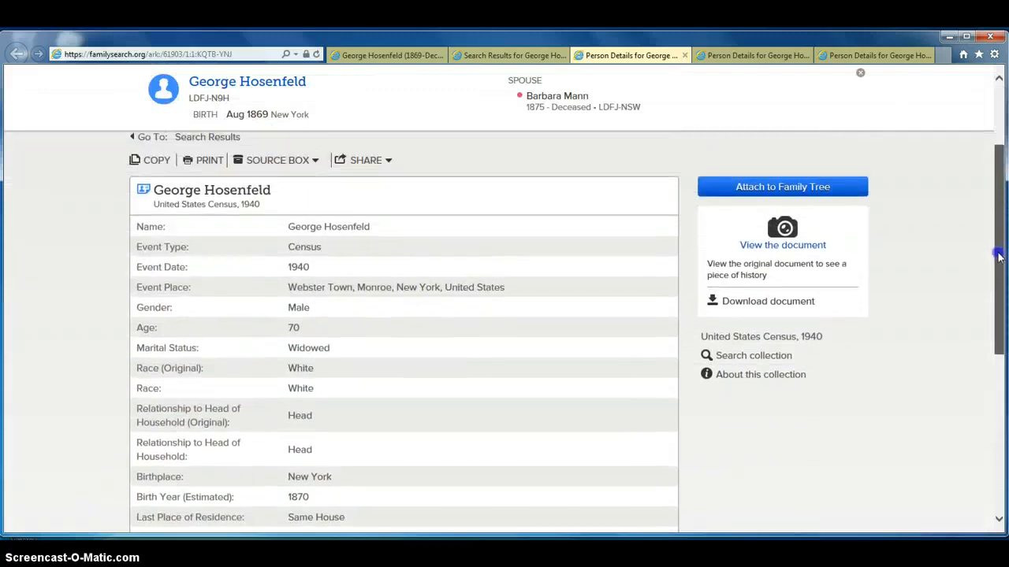
Step: Start attaching the 1940 census record to the family tree and select George Hosenfeld (born 1869) from the history list
left_click(742, 189)
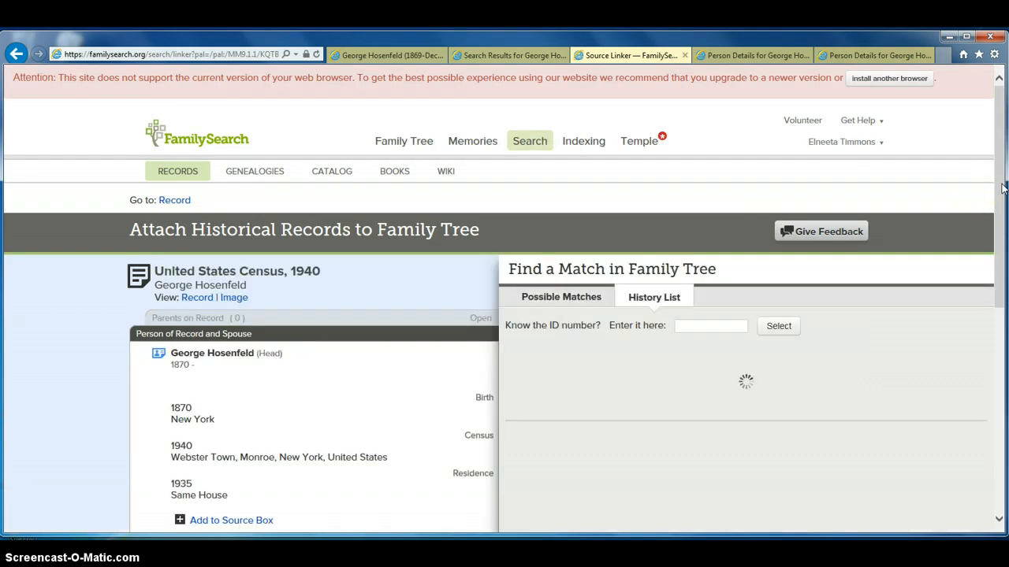
left_click_drag(1002, 187, 1003, 264)
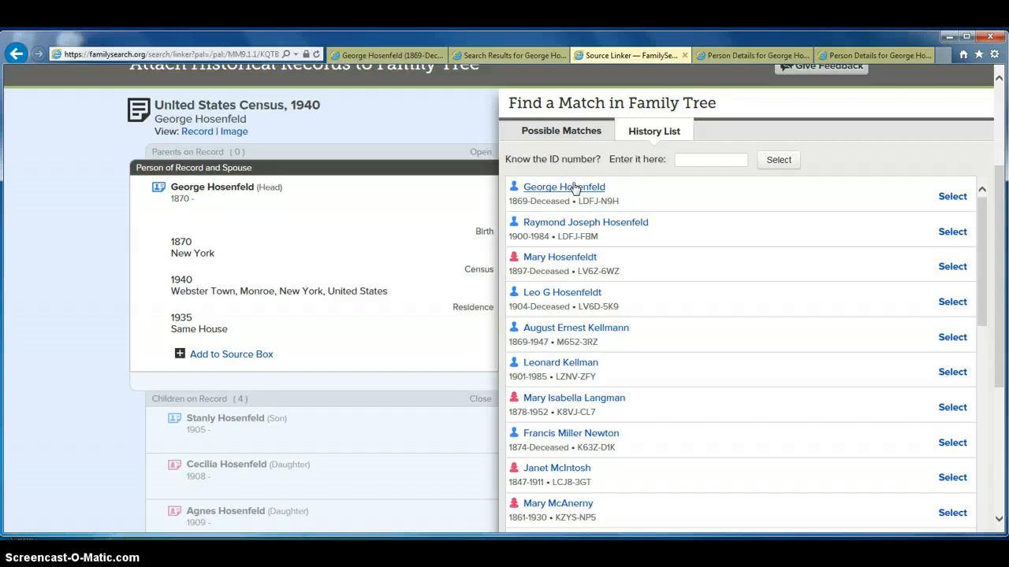
left_click(953, 198)
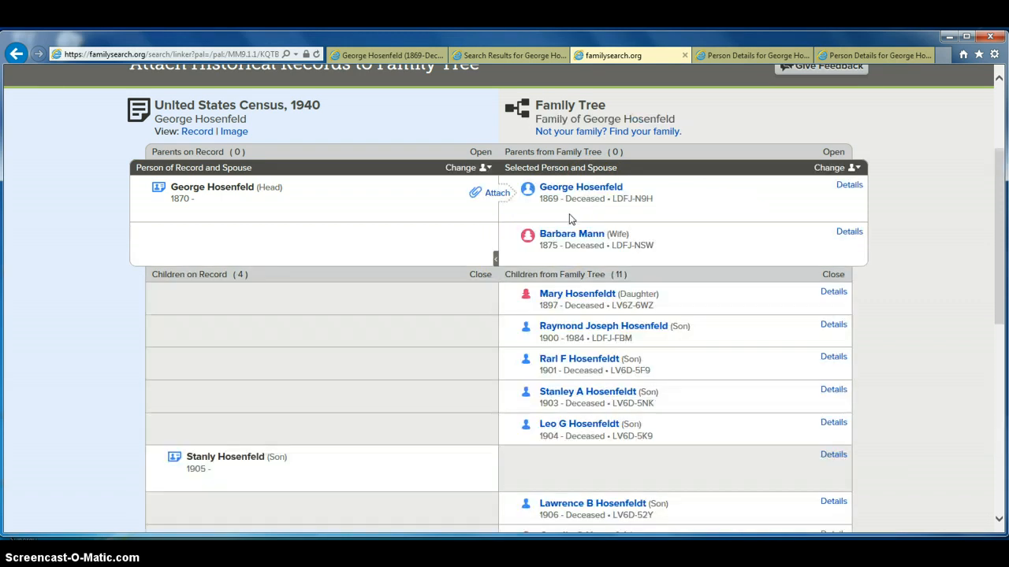
left_click(569, 214)
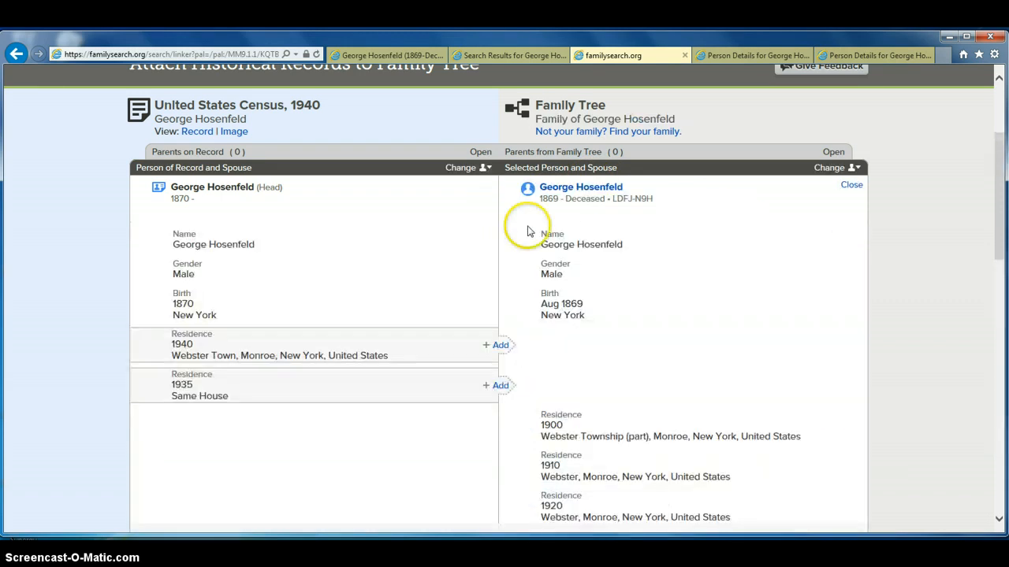
left_click(501, 346)
left_click(501, 386)
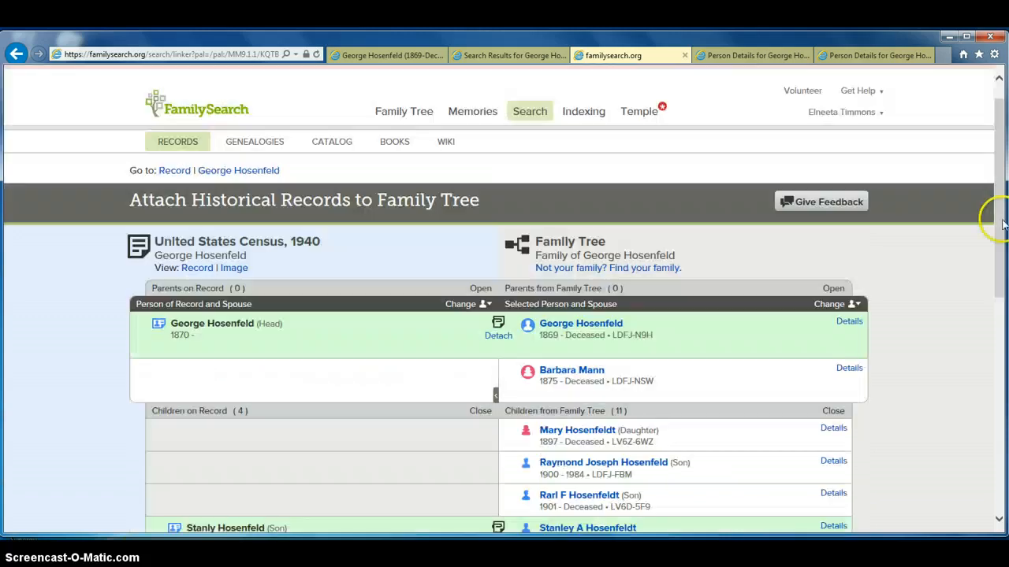
Step: Review the matched spouse and children, then close the attachment tab
left_click_drag(1000, 229, 998, 312)
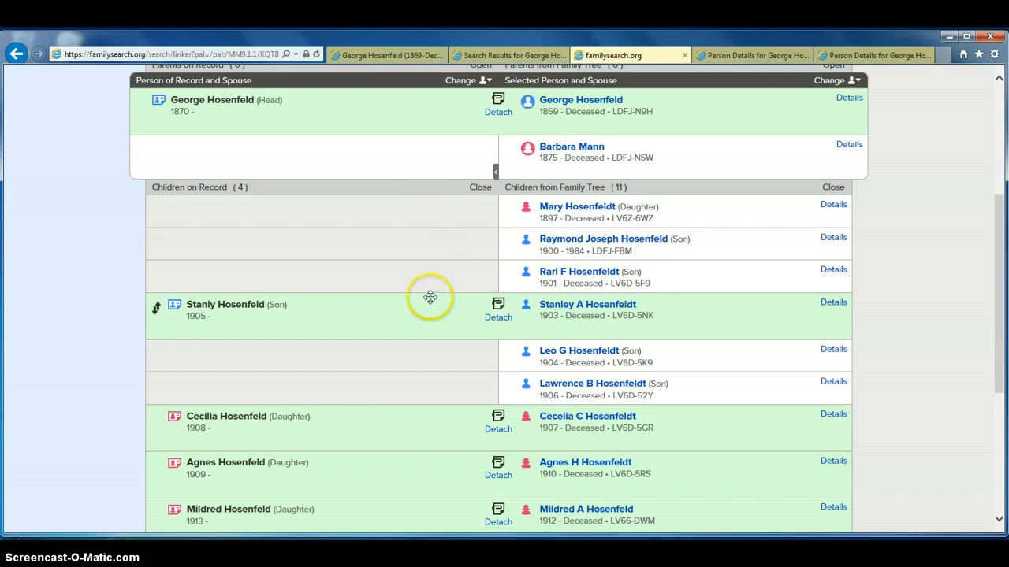
left_click_drag(1000, 294, 994, 221)
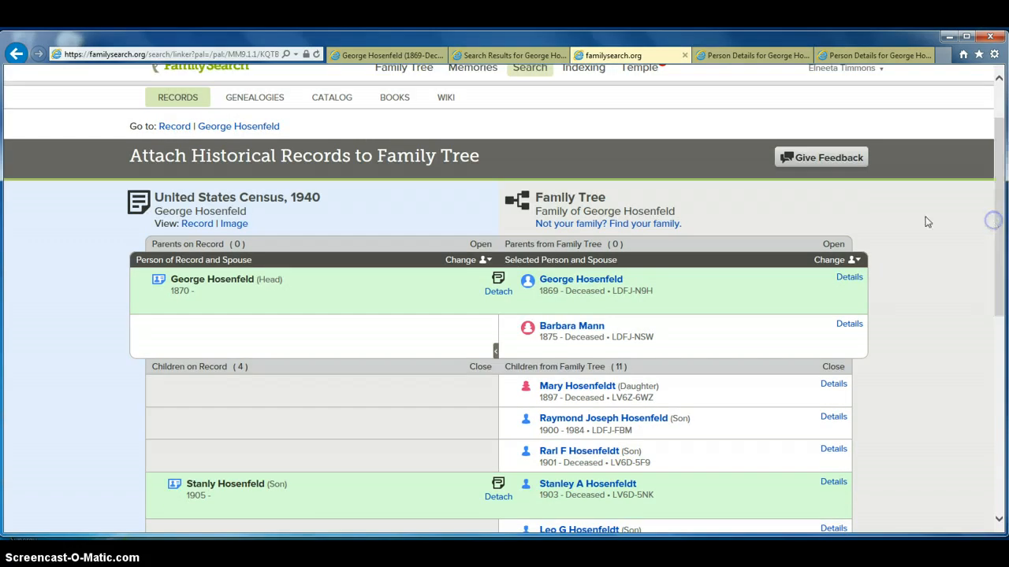
left_click(685, 55)
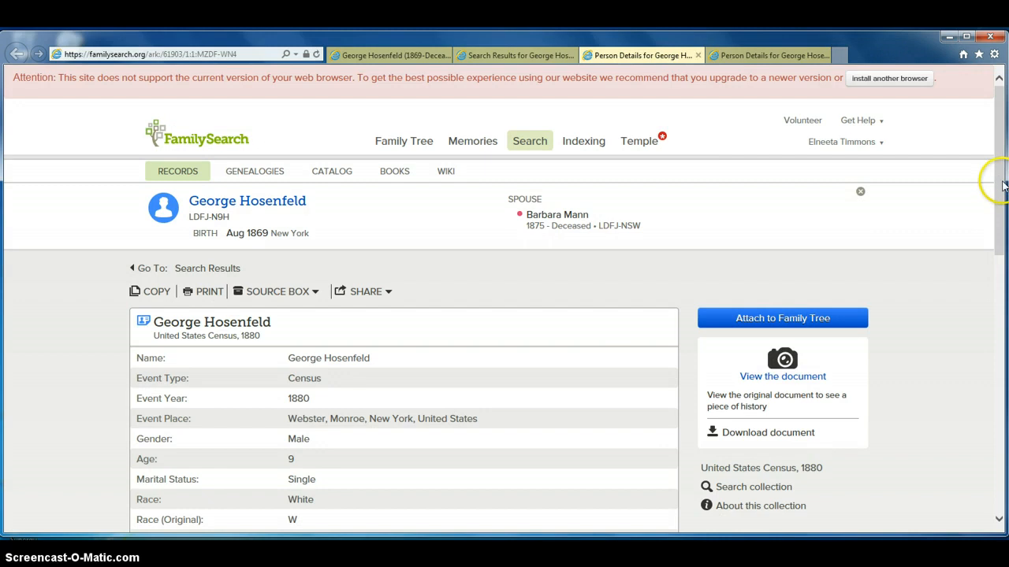
Step: Return to the search results and refine the search with a death place of New York
mouse_move(999, 182)
left_mouse_down()
mouse_move(1001, 365)
mouse_move(996, 197)
mouse_move(982, 184)
left_mouse_up()
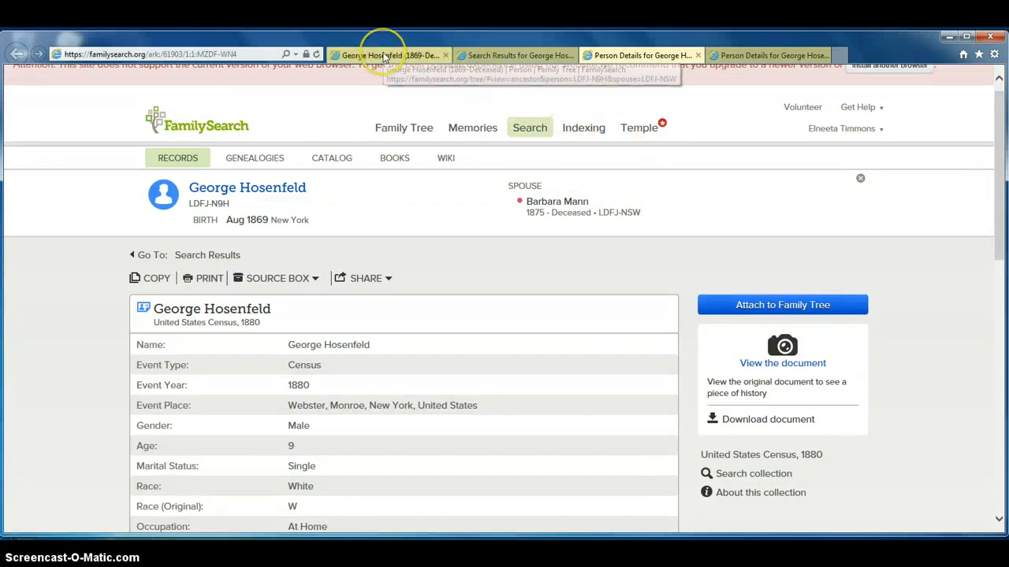
left_click(497, 55)
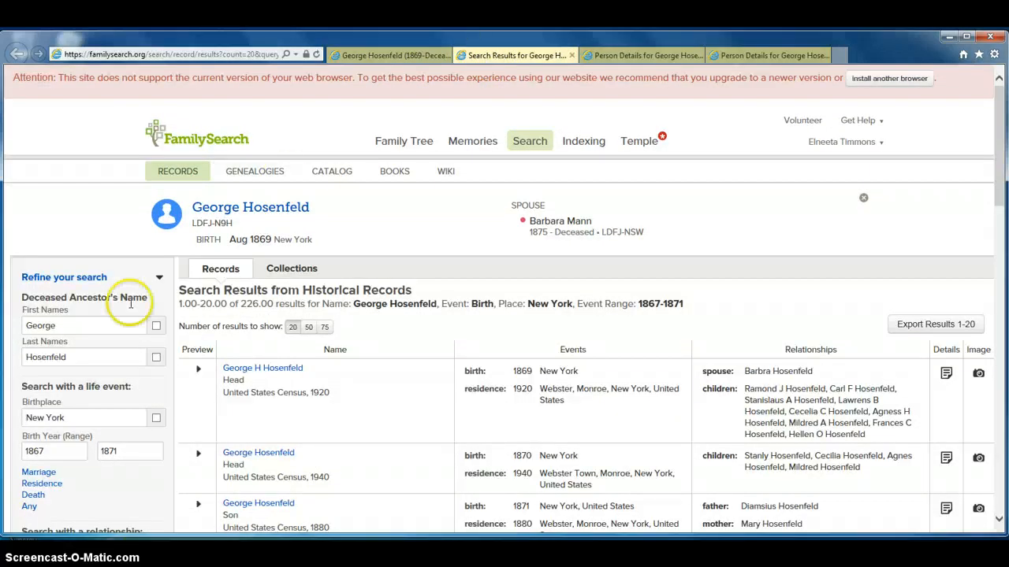
left_click_drag(1001, 161, 1001, 186)
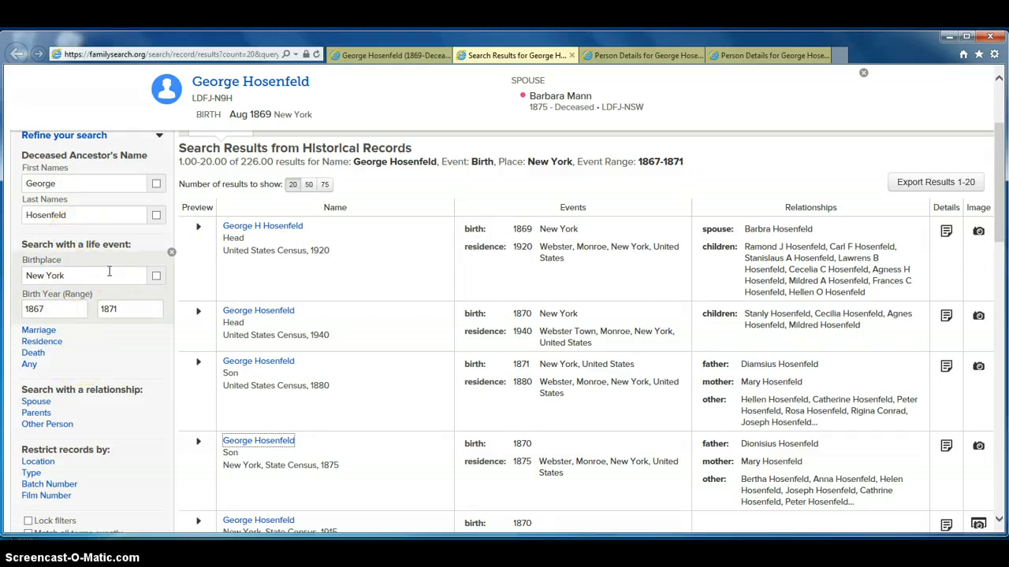
left_click(35, 354)
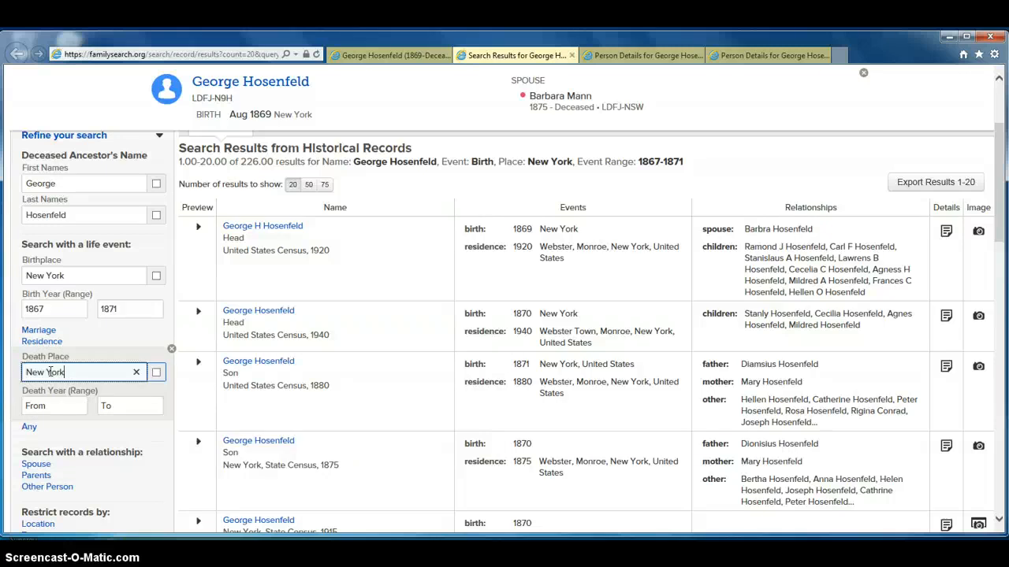
key("Return")
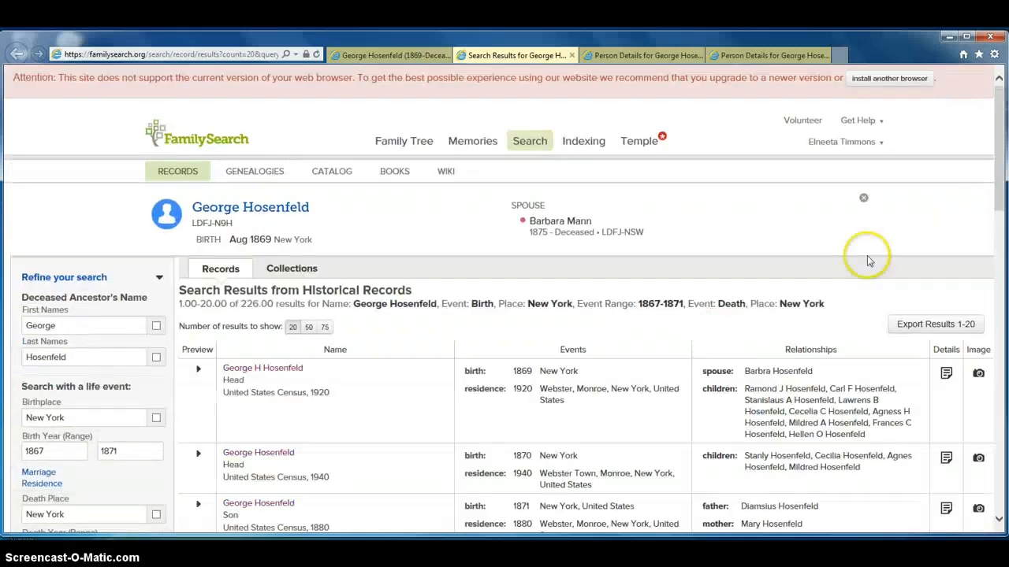
Step: Scroll through the refined search results
left_click_drag(1000, 163, 1000, 206)
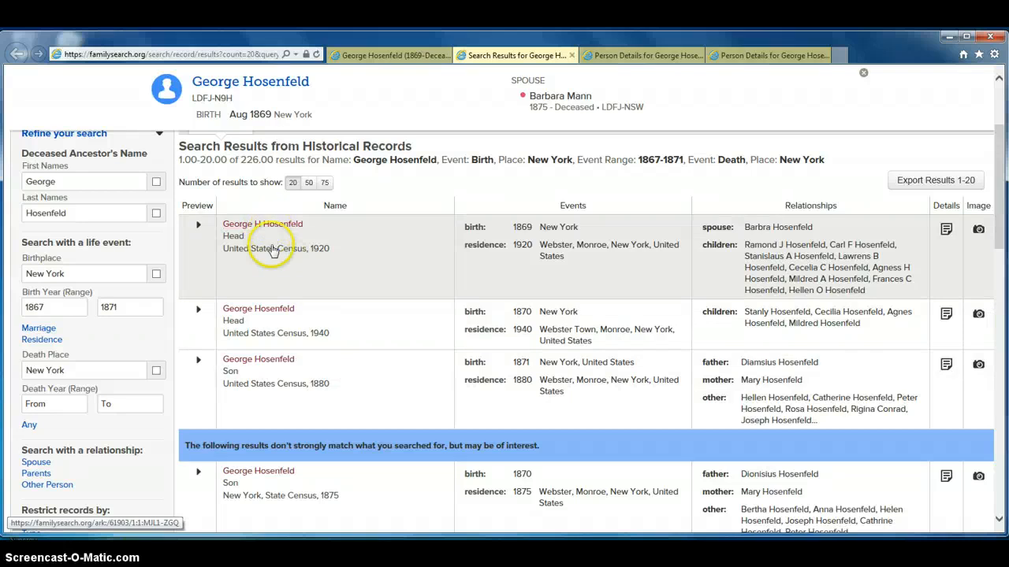
left_click_drag(1002, 192, 1002, 229)
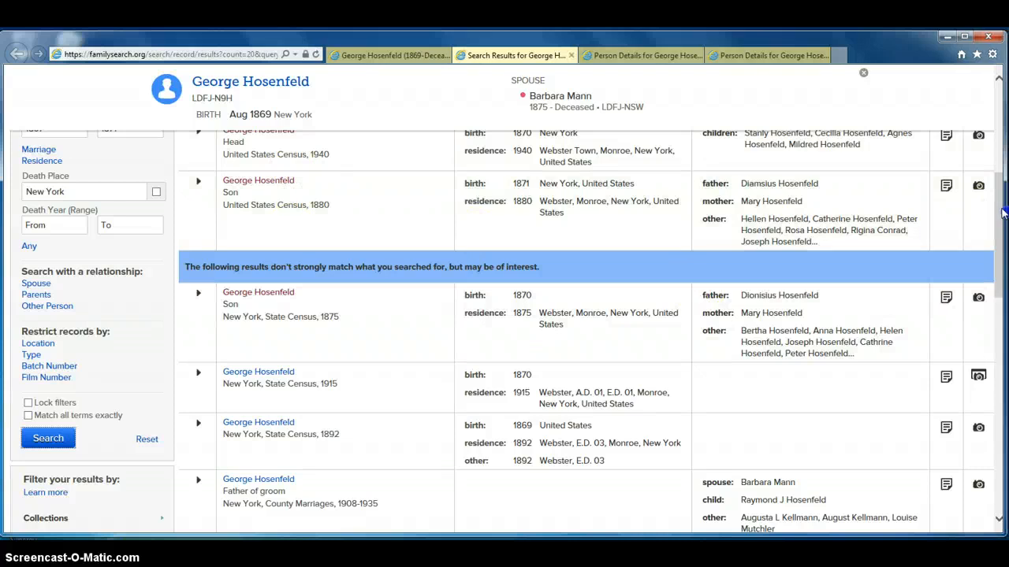
left_click_drag(1003, 219, 986, 171)
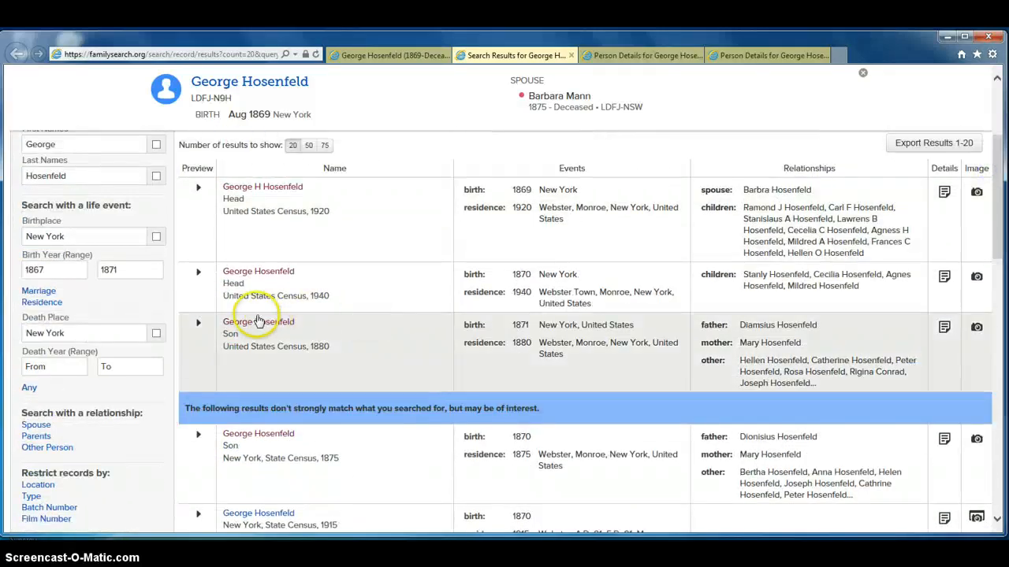
Step: Replace the death place criterion with a marriage place of New York and rerun the search
left_click(171, 312)
left_click(38, 291)
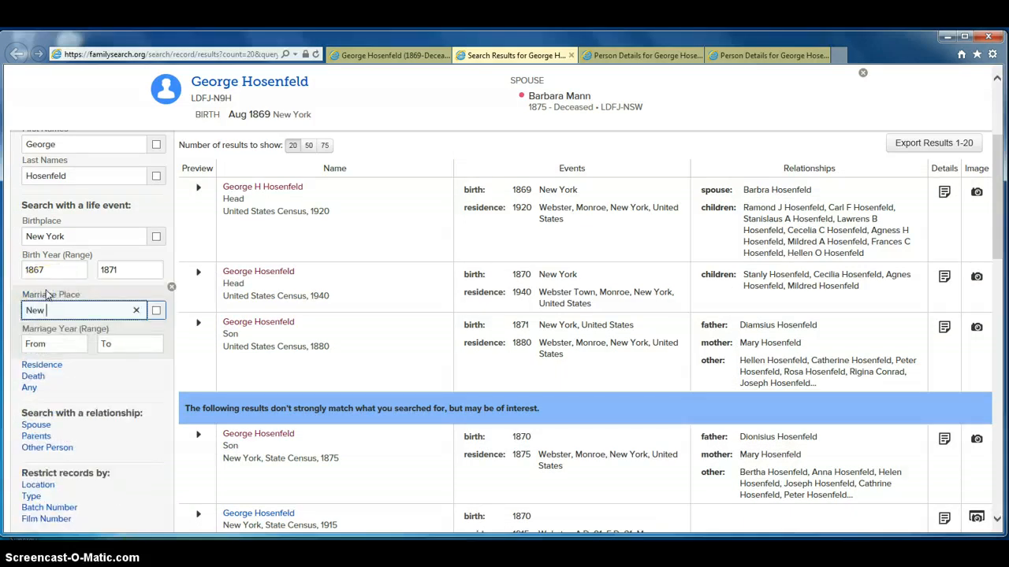
key("Return")
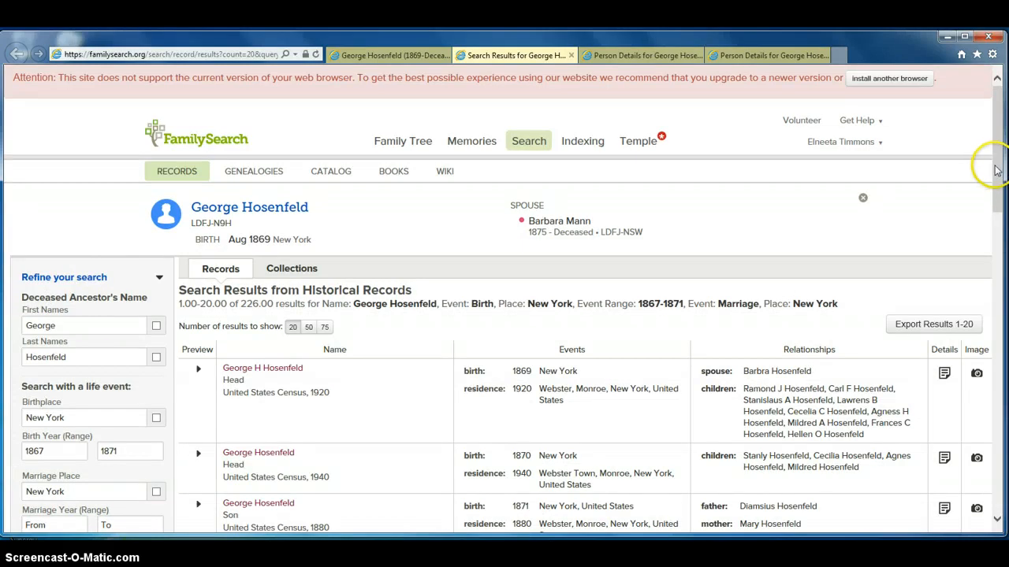
Step: Remove the marriage place criterion, keeping the New York birthplace and 1867–1871 birth year range
scroll(997, 170, "down", 3)
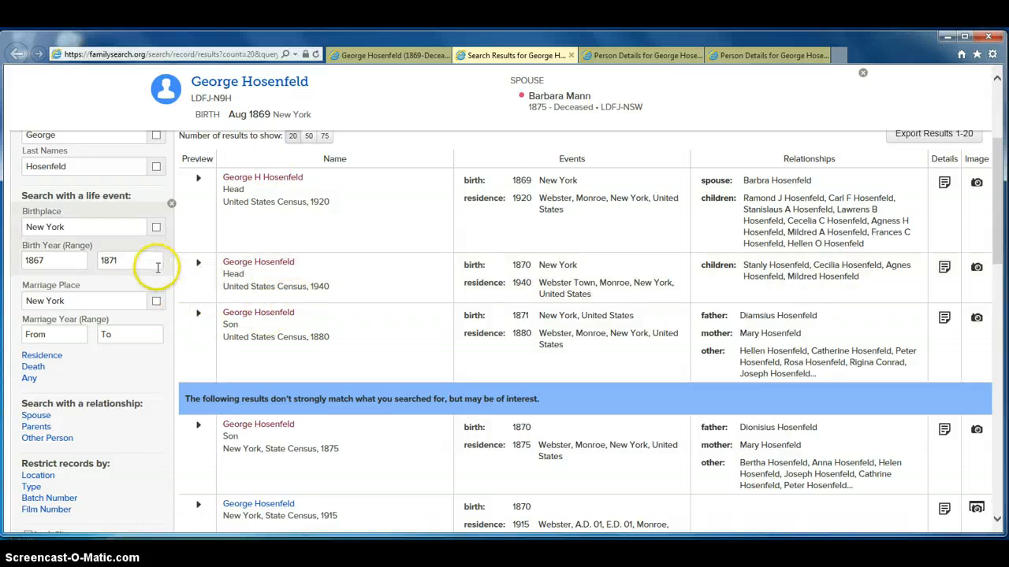
left_click(171, 205)
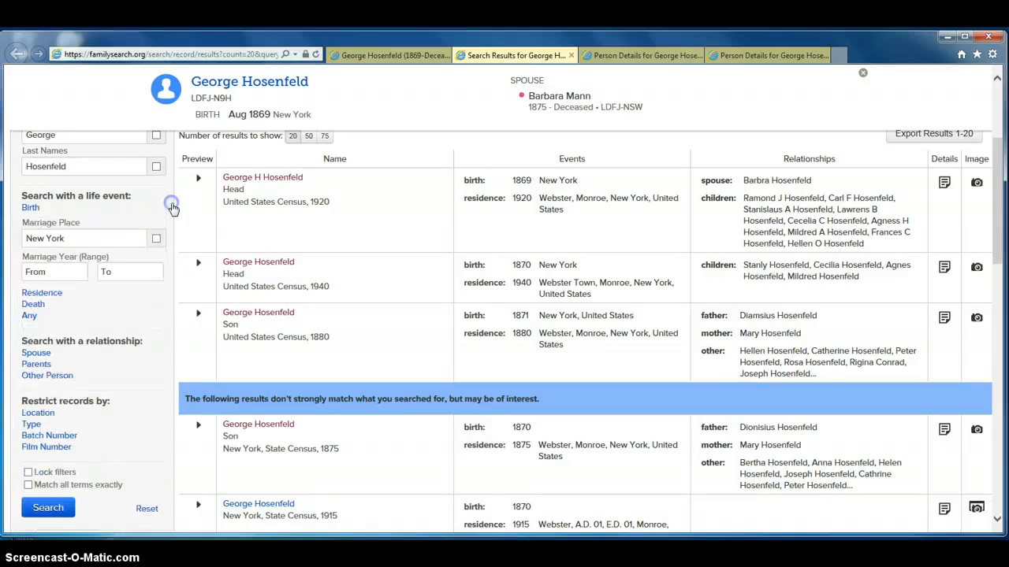
left_click(167, 219)
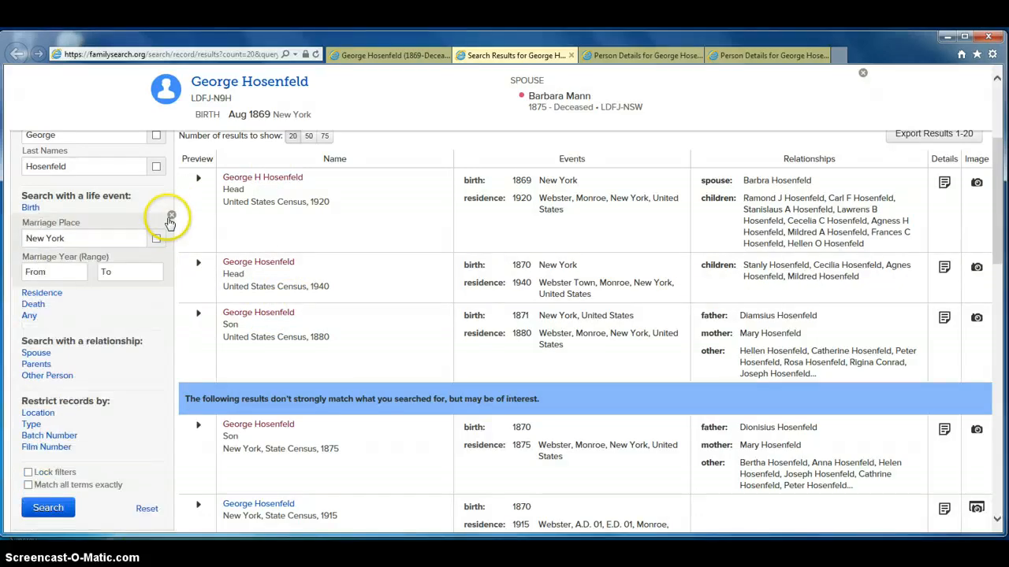
left_click(31, 208)
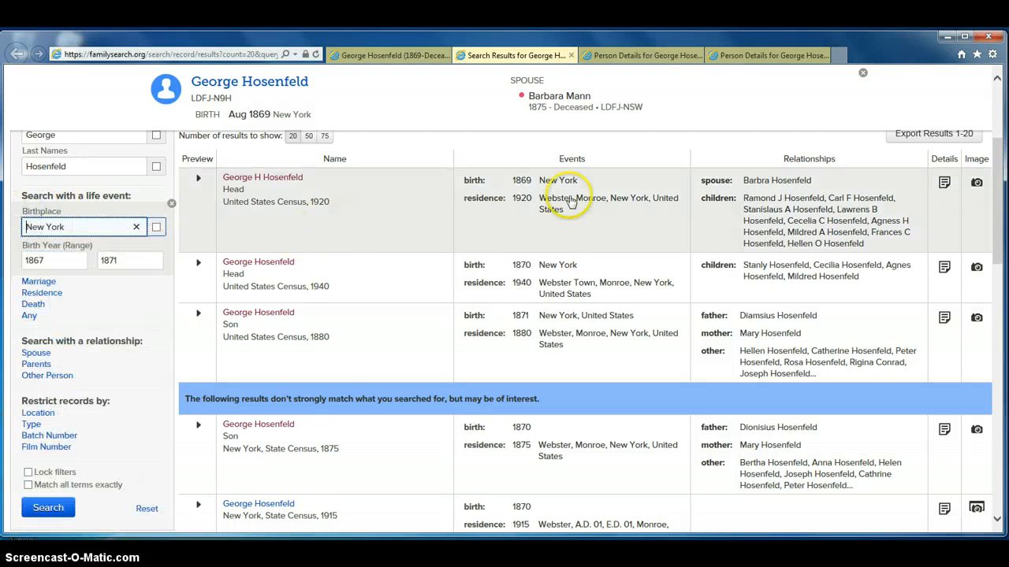
Step: Add a spouse's first name of Barbara to the search and run it
scroll(999, 199, "down", 3)
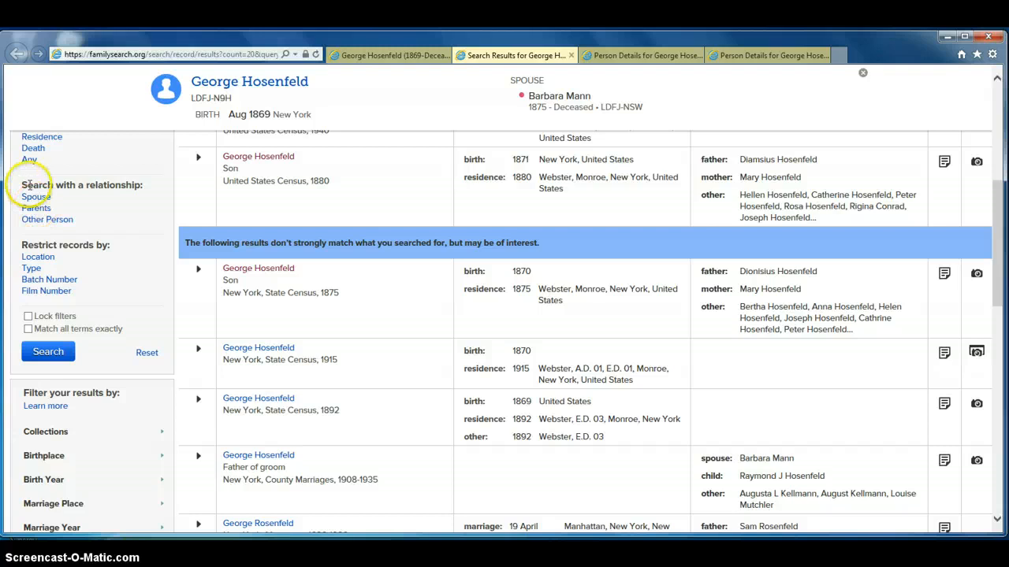
left_click(37, 208)
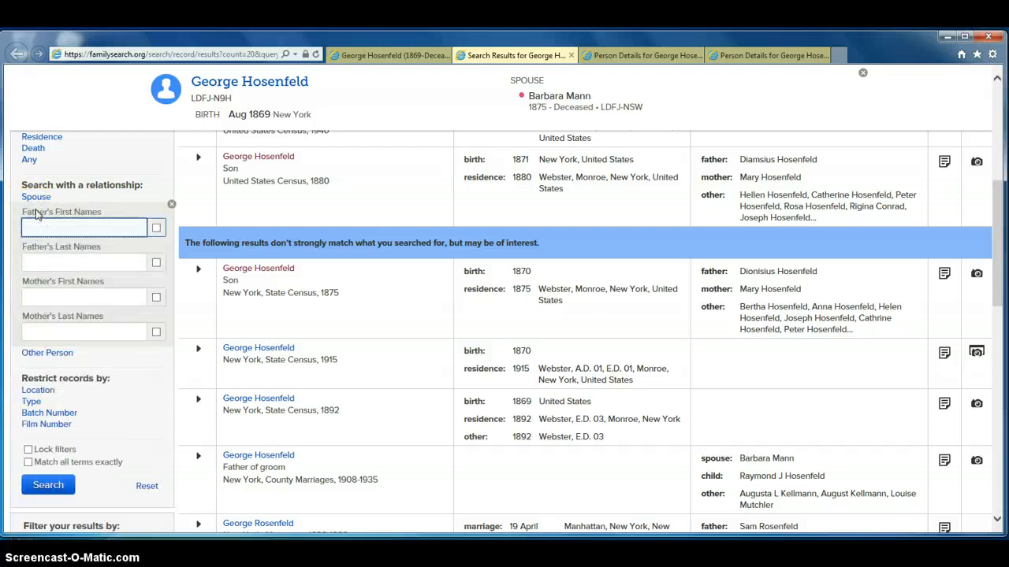
left_click(32, 197)
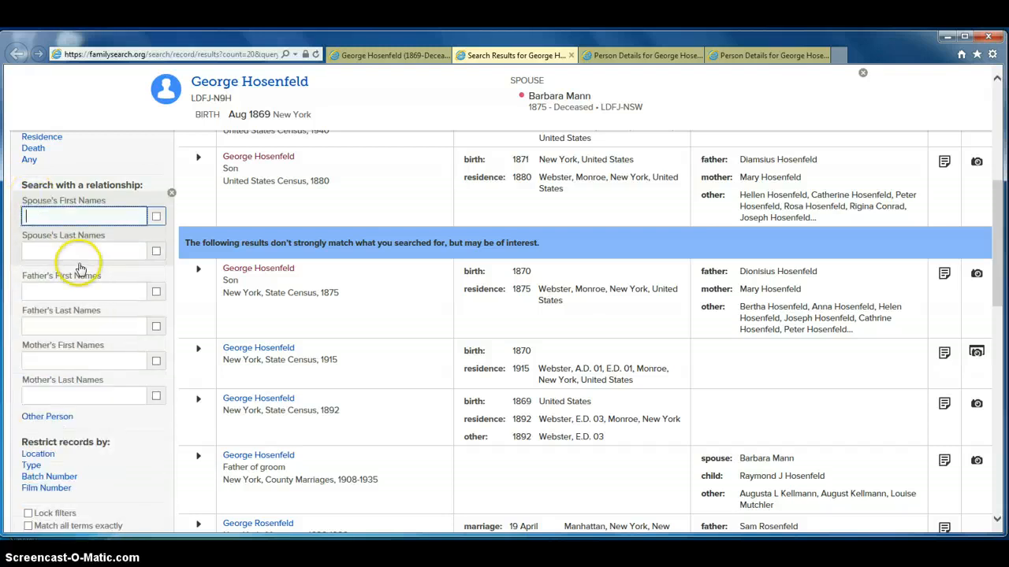
left_click(74, 214)
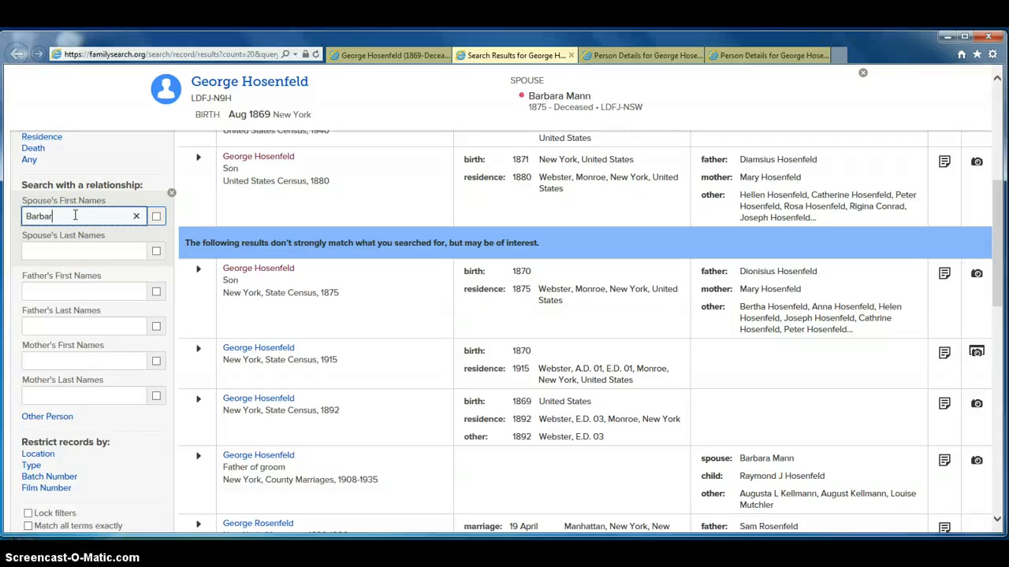
type("Barbara")
key("Return")
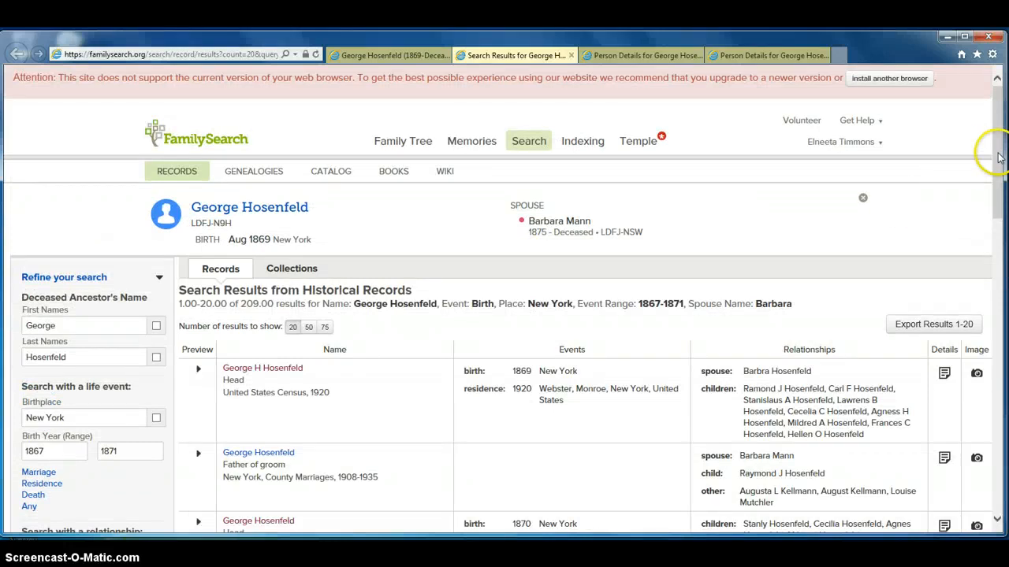
Step: Scroll through the search results filtered by spouse Barbara
left_click_drag(996, 149, 999, 201)
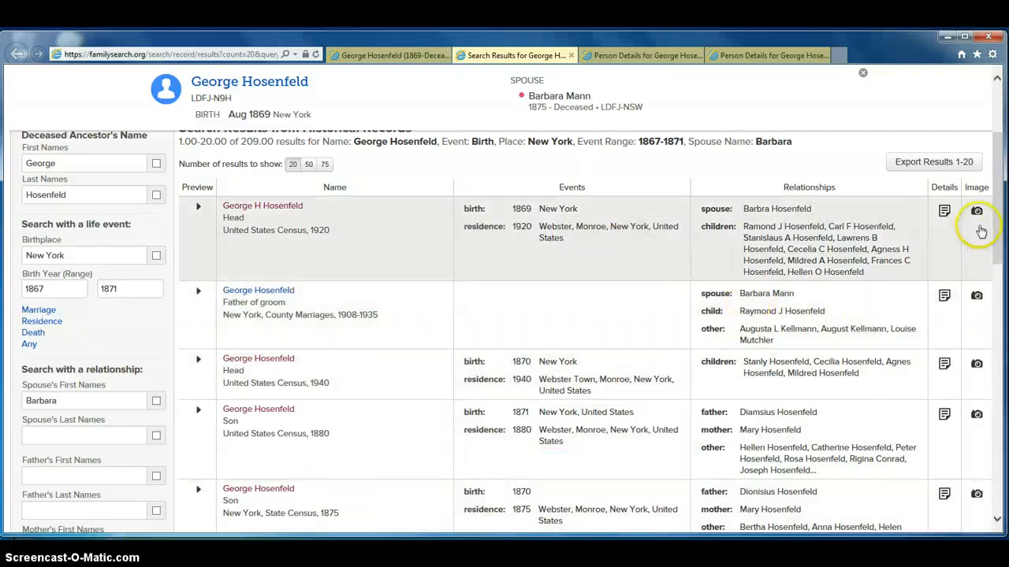
left_click_drag(998, 210, 1002, 276)
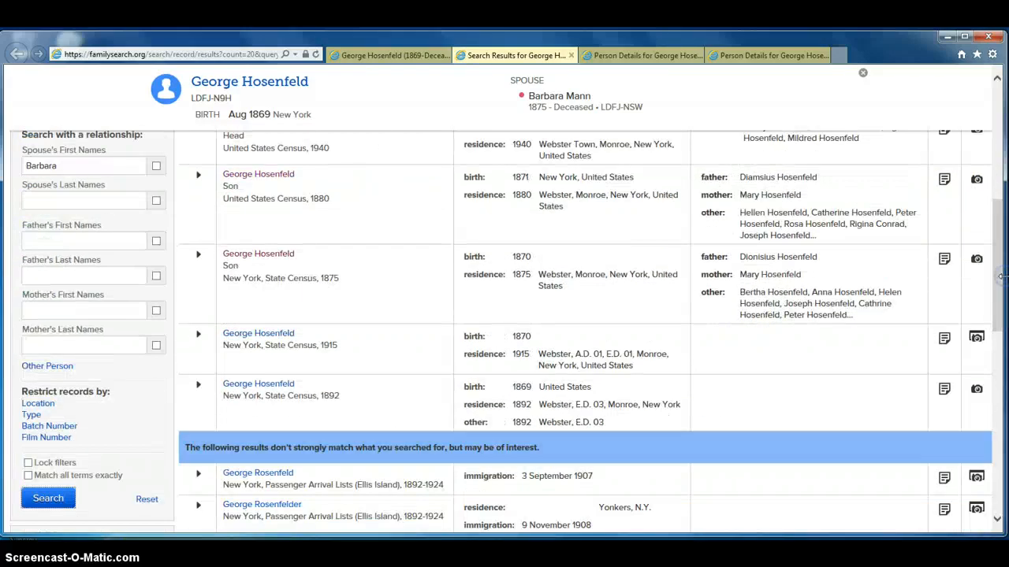
scroll(1002, 281, "up", 3)
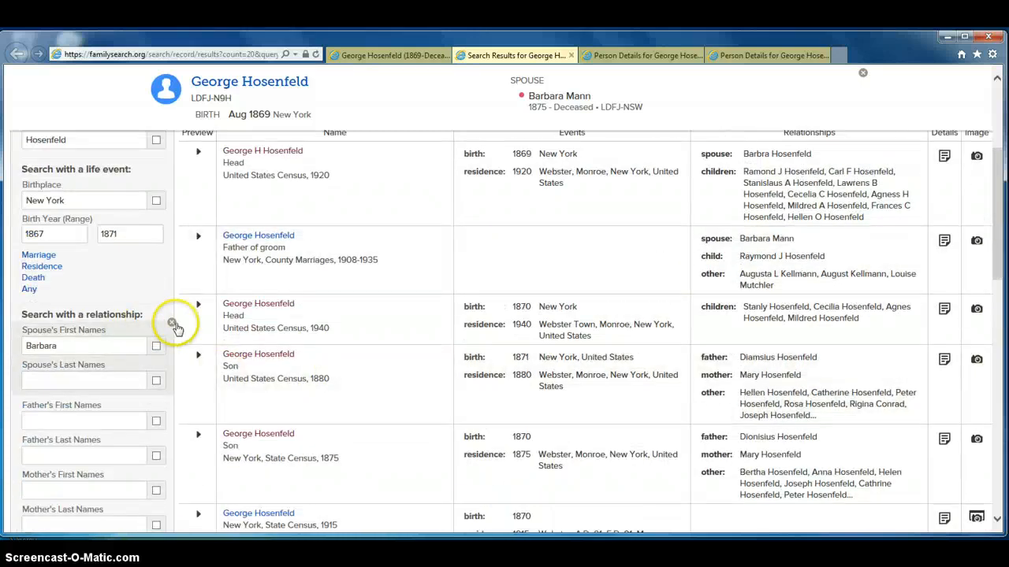
Step: Remove the spouse's name fields from the search form and scroll back through the results
left_click(173, 325)
left_click(172, 333)
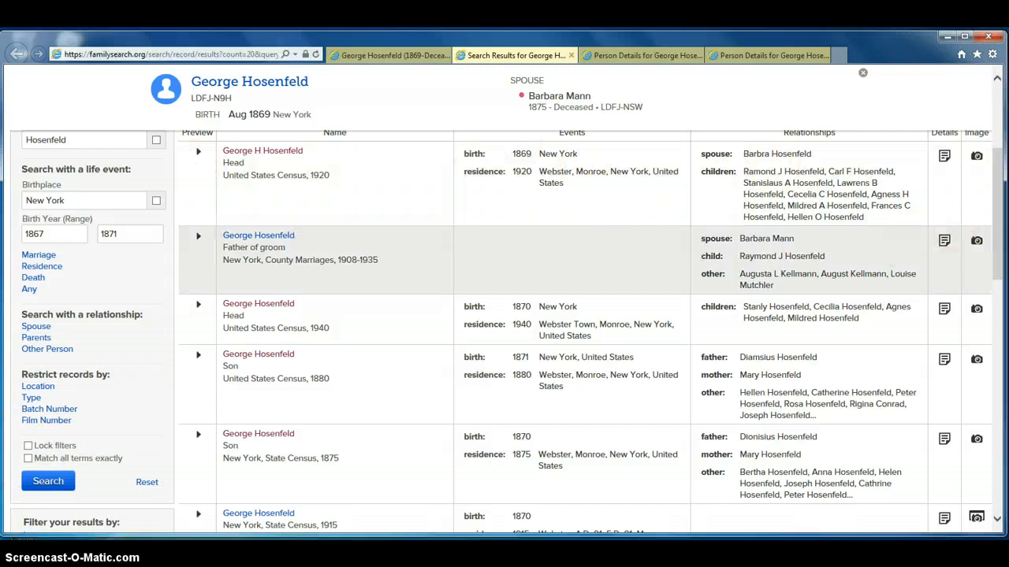
scroll(1001, 227, "up", 3)
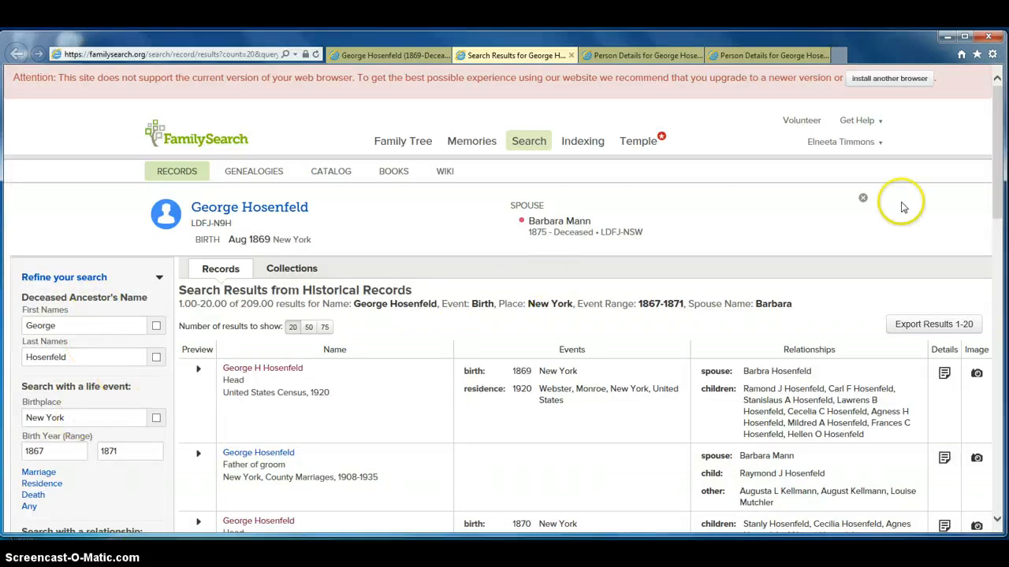
scroll(1000, 184, "down", 2)
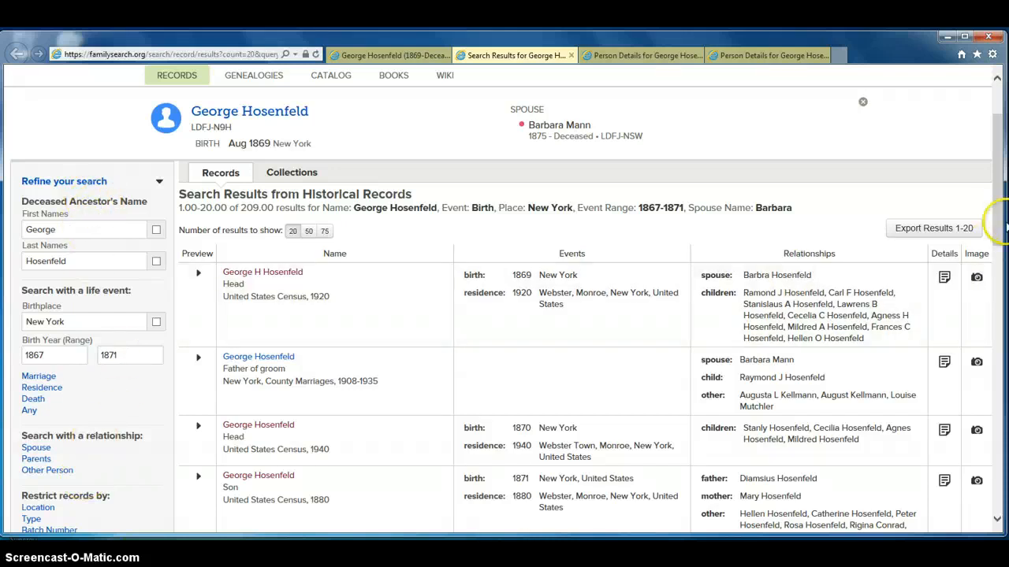
scroll(999, 170, "down", 5)
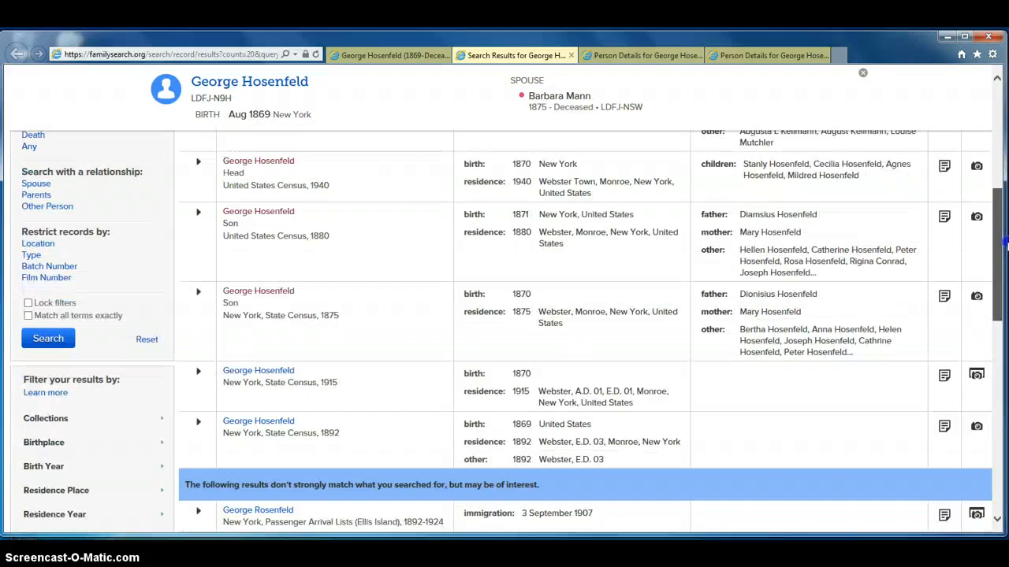
scroll(505, 300, "up", 5)
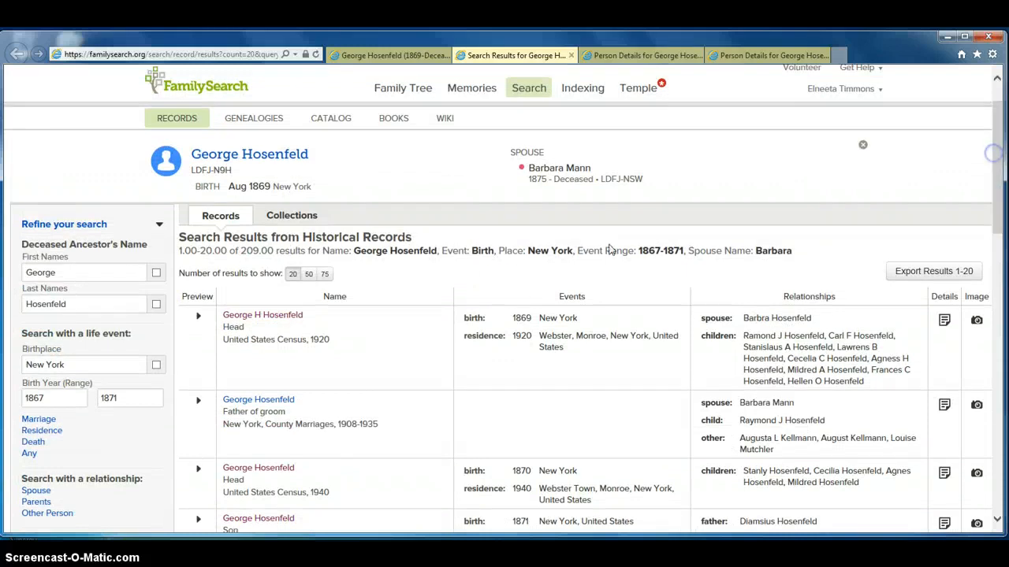